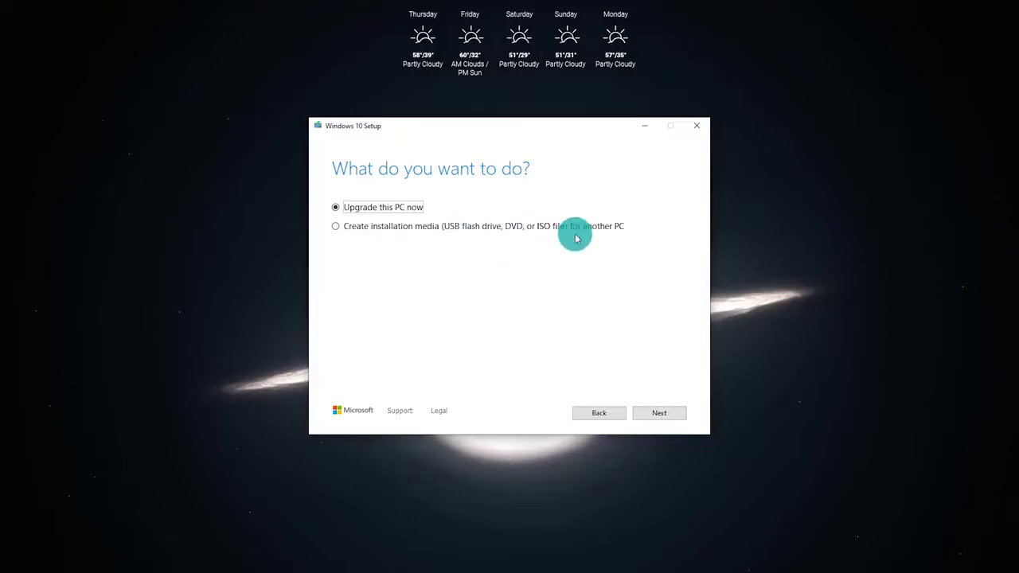
Choose to create installation media for another PC with the recommended language, edition and architecture, using a USB flash drive.
click(335, 228)
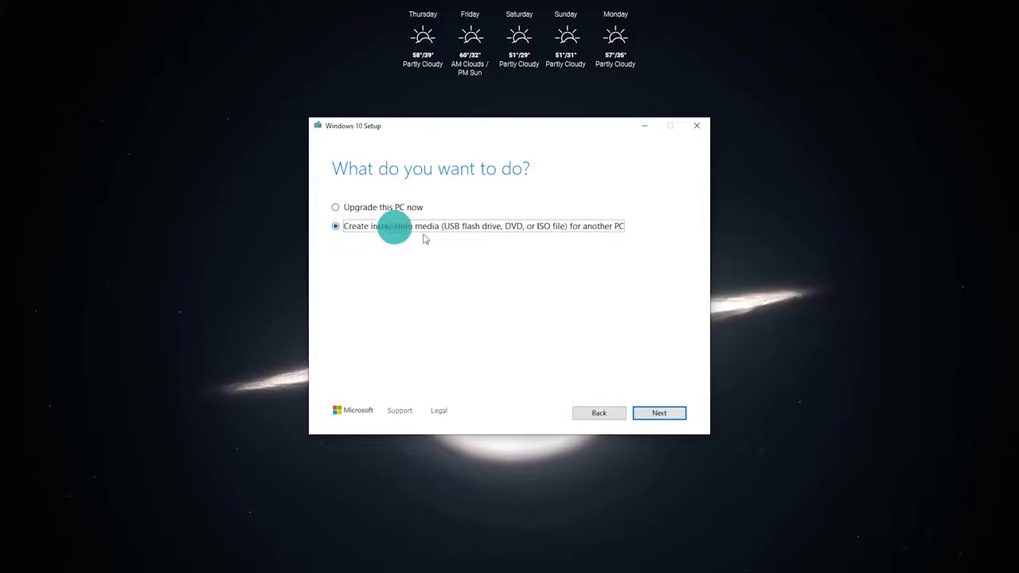
click(658, 418)
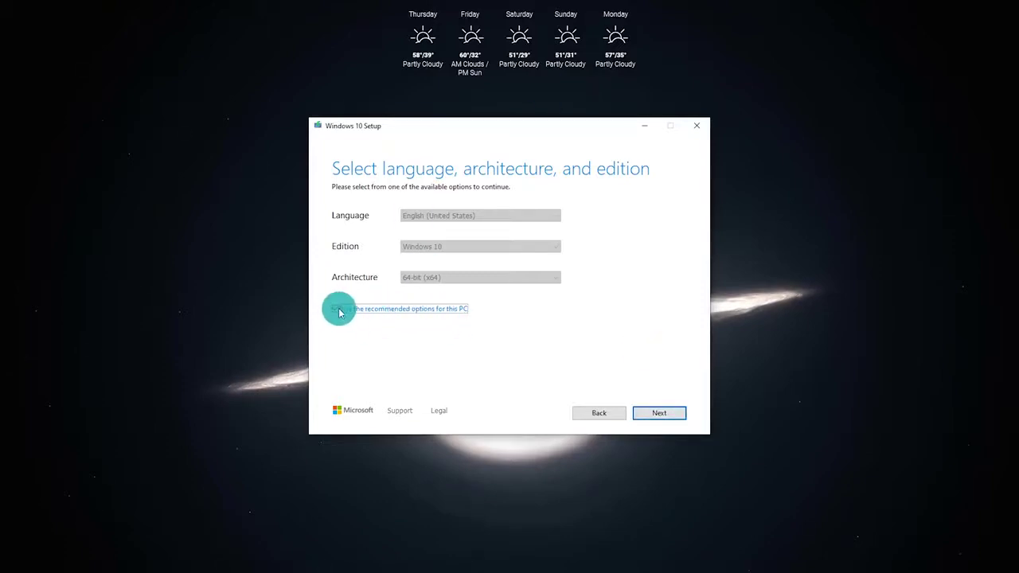
click(657, 415)
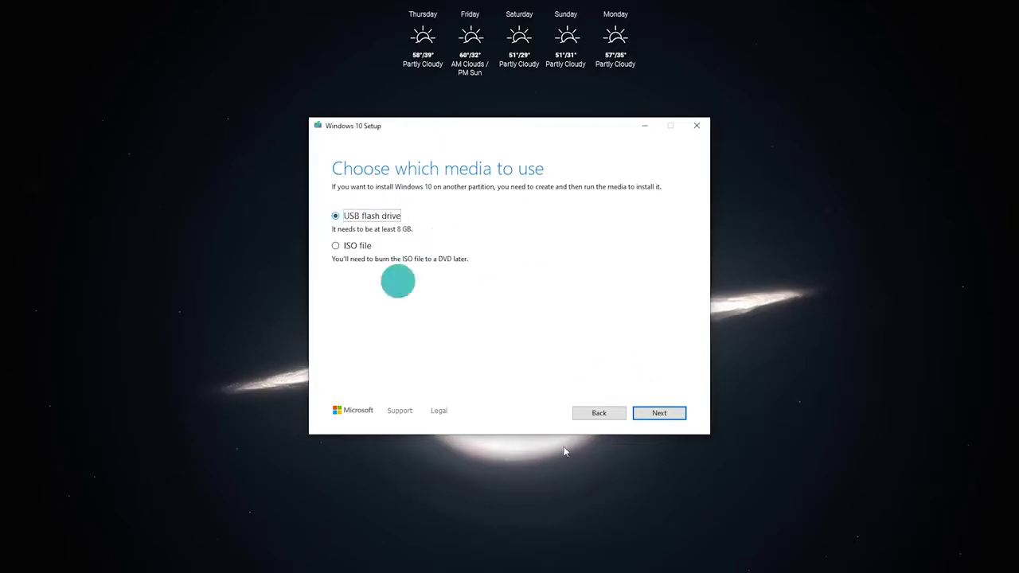
click(660, 415)
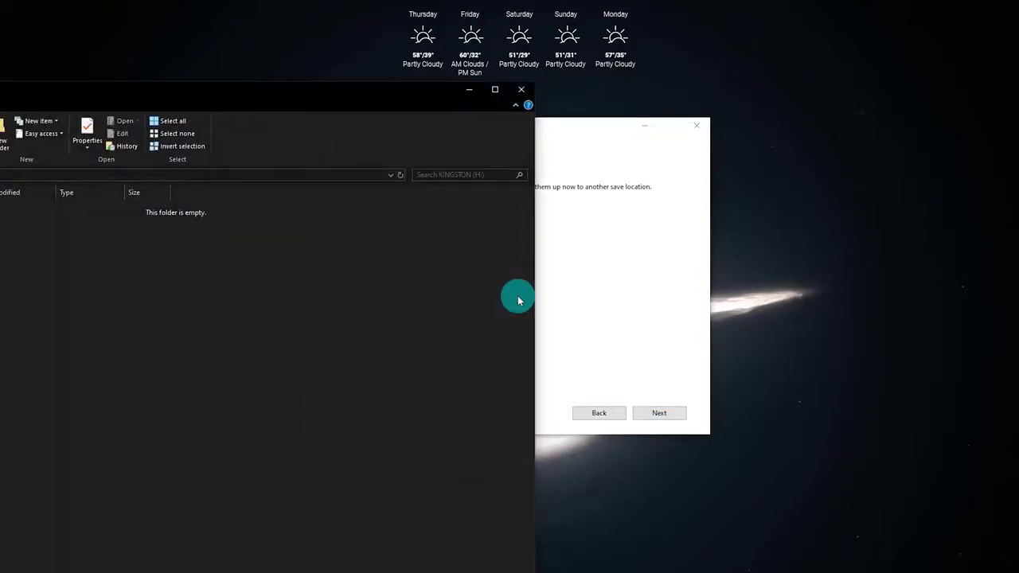
Close the empty KINGSTON folder, refresh the removable drive list and choose H: (KINGSTON) as the installation media target.
drag(398, 99, 370, 23)
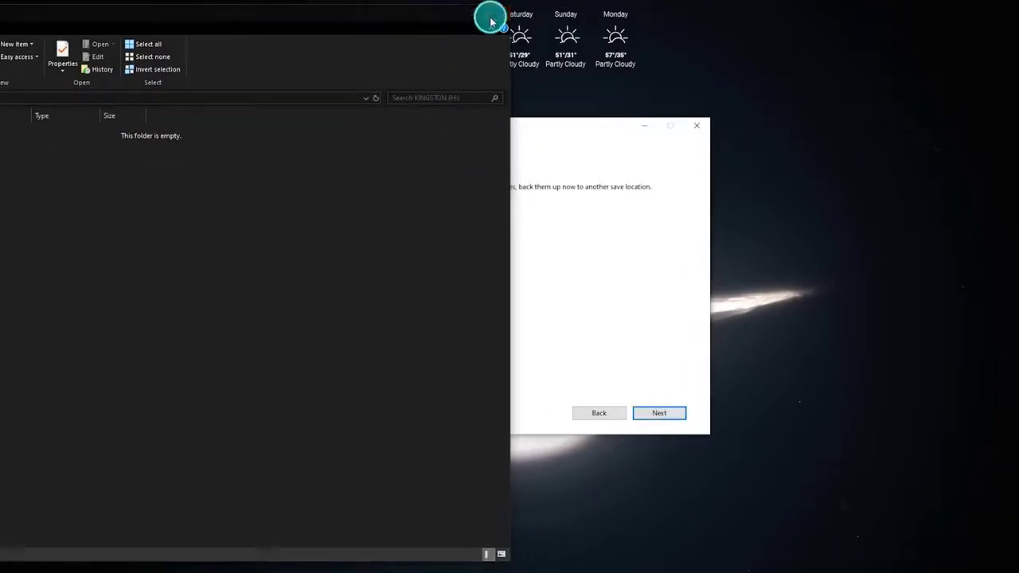
click(495, 14)
drag(495, 126, 487, 150)
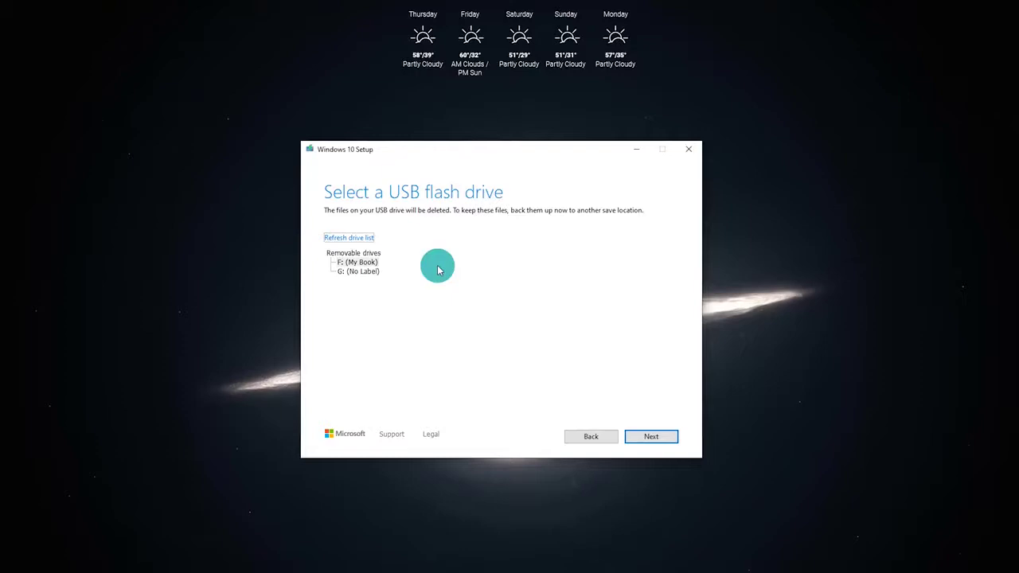
key(Tab)
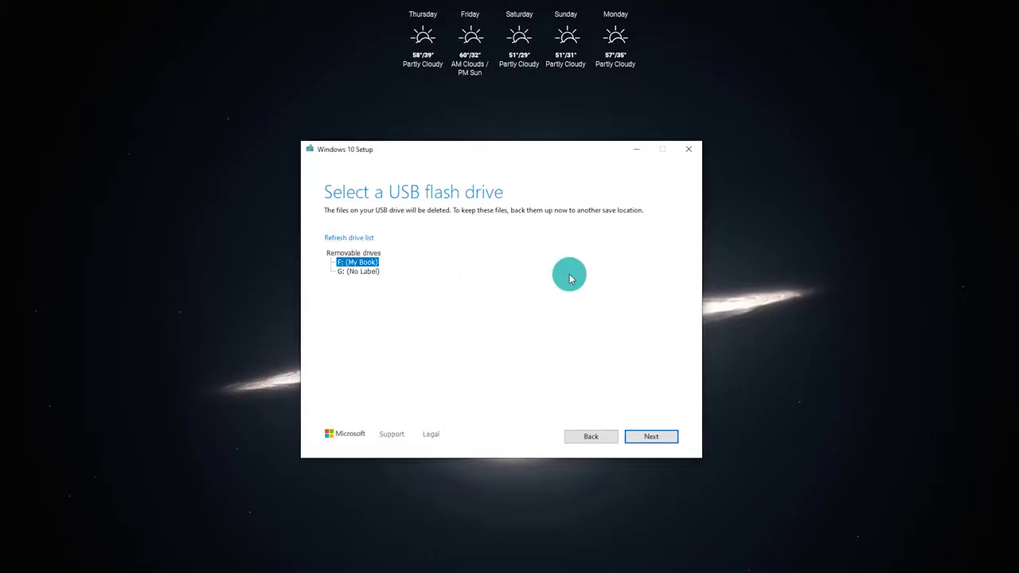
click(322, 239)
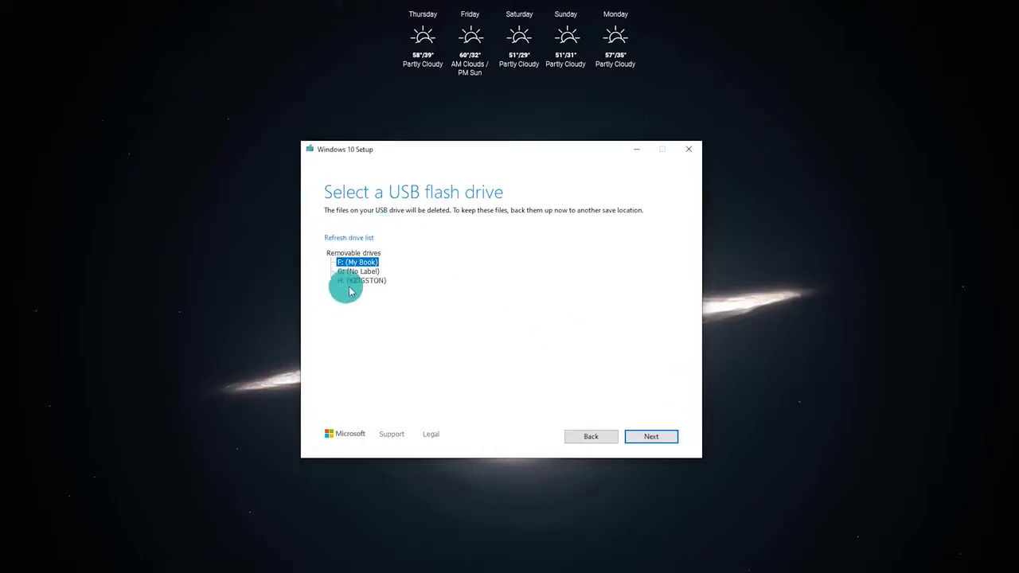
click(358, 283)
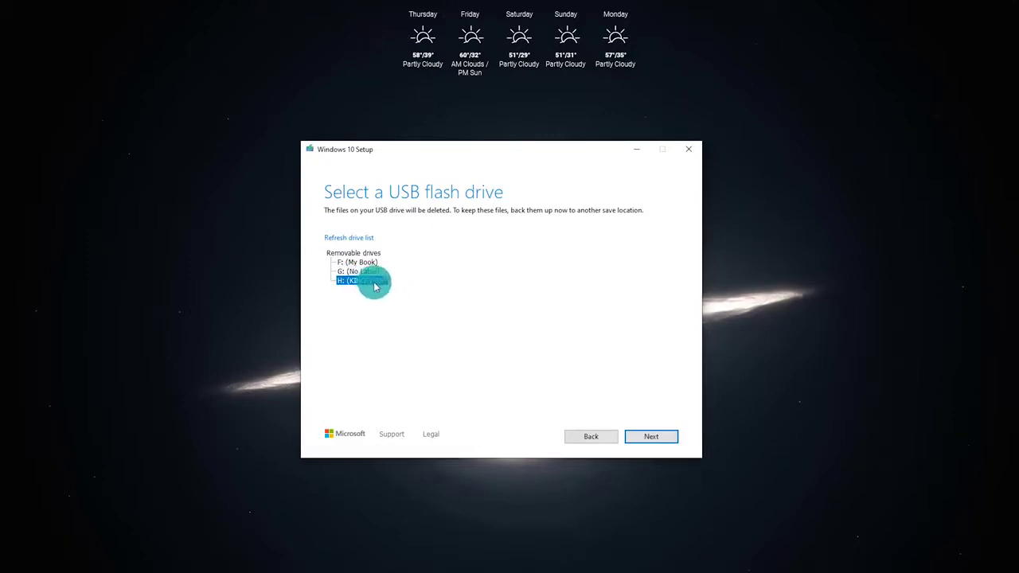
click(651, 439)
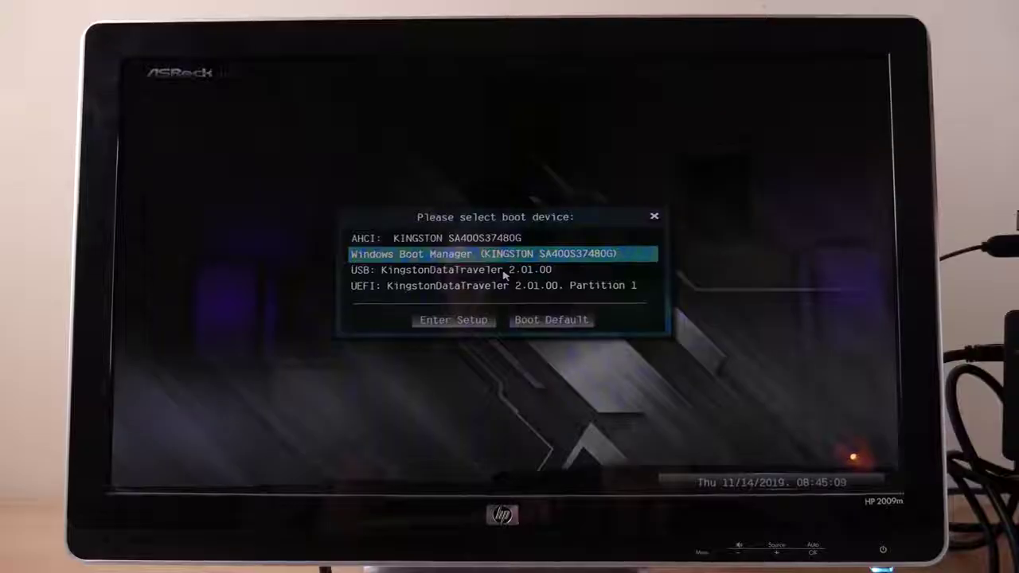
Look through the Kingston USB entries in the boot device list.
key(Down)
key(Down)
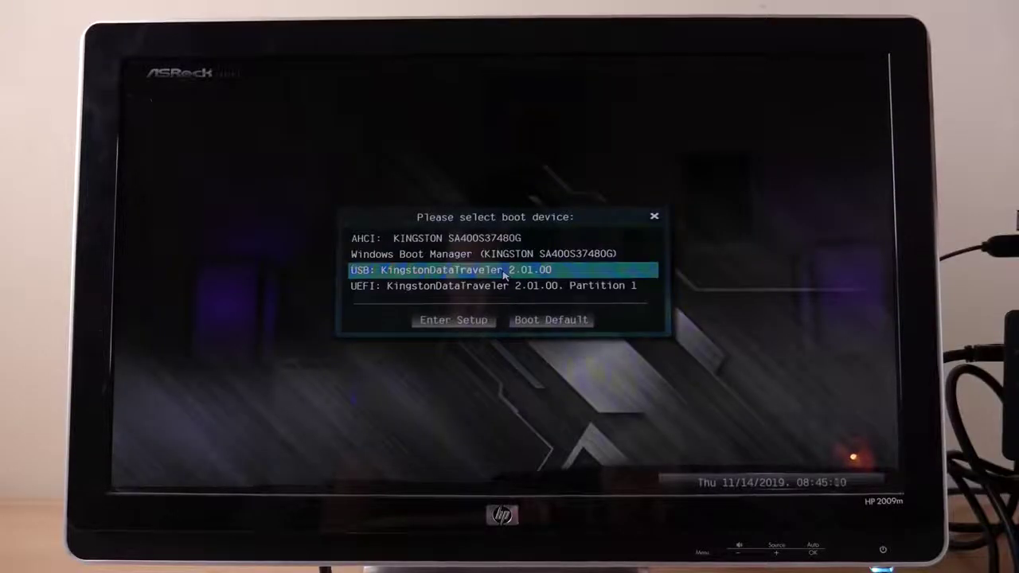
key(Up)
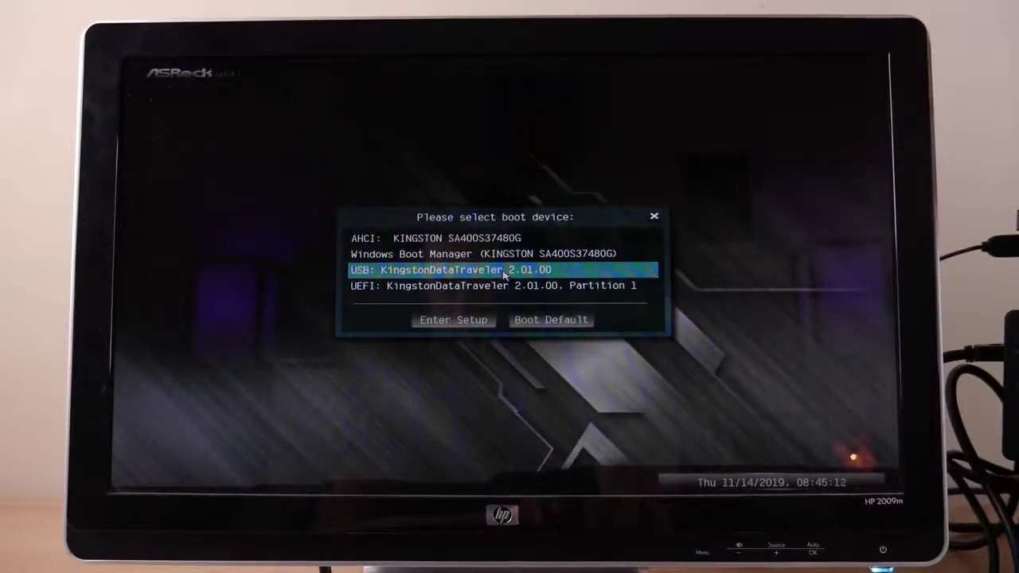
key(Down)
key(Up)
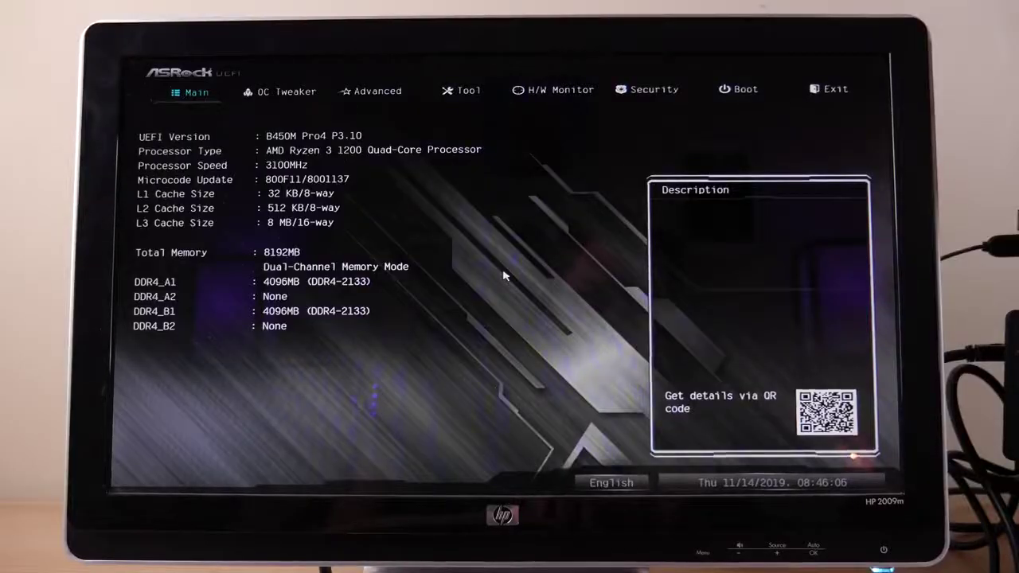
Go to the Boot settings of the UEFI setup.
key(Right)
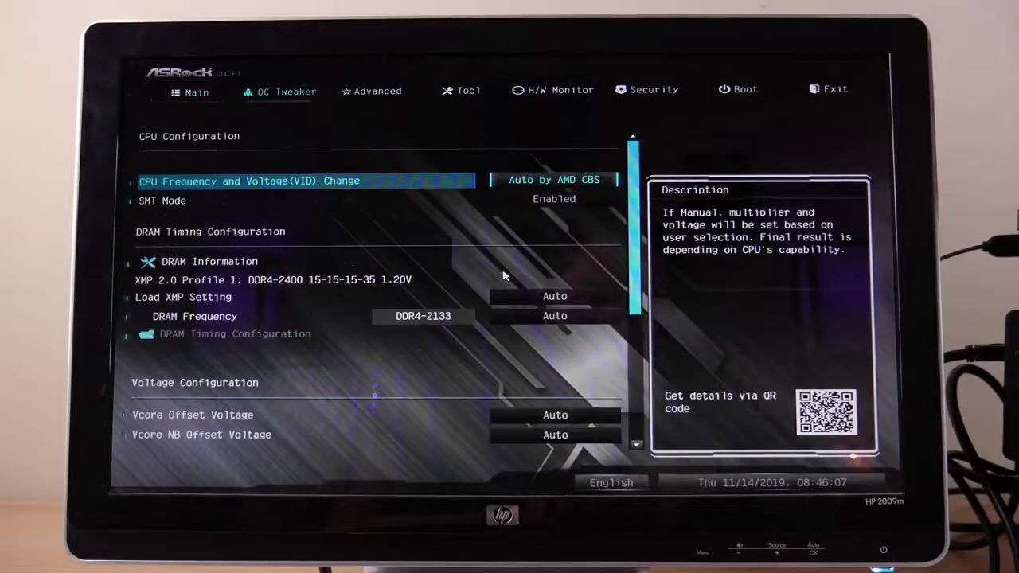
key(Right)
key(Right)
key(Right)
key(Right)
key(Right)
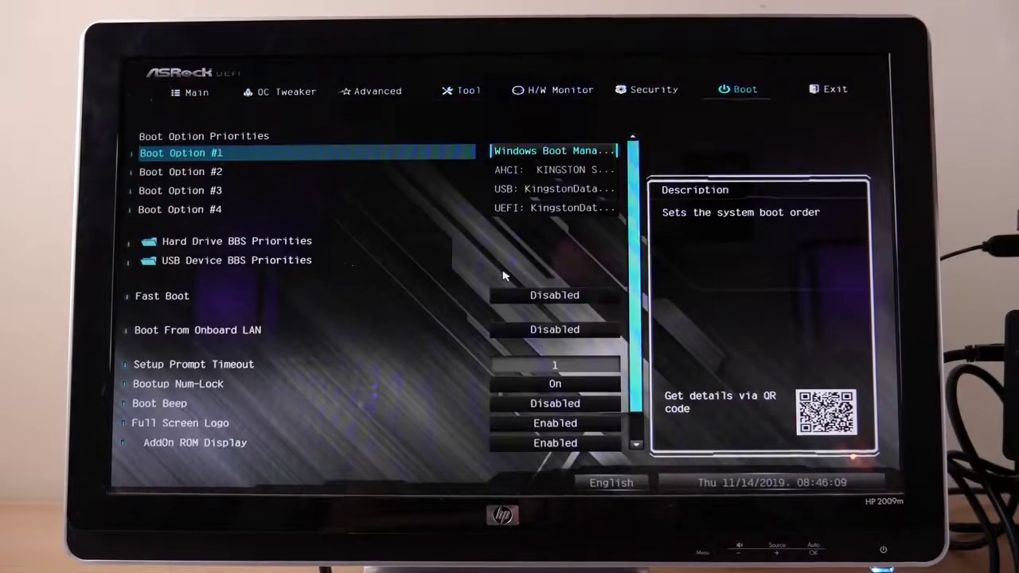
key(Left)
key(Right)
Review the boot option priorities and open the device choices for Boot Option #1.
key(Down)
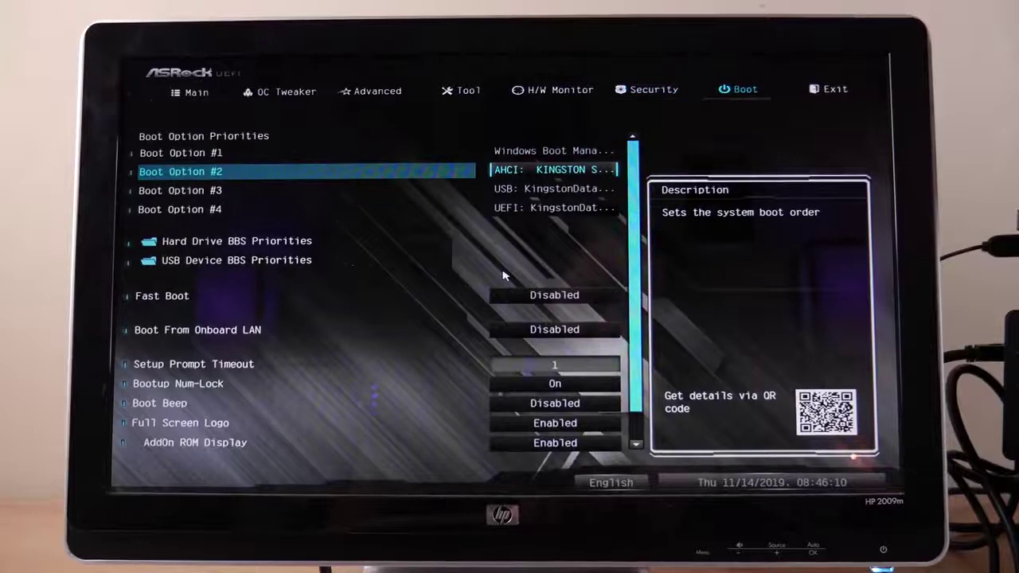
key(Down)
key(Up)
key(Down)
key(Up)
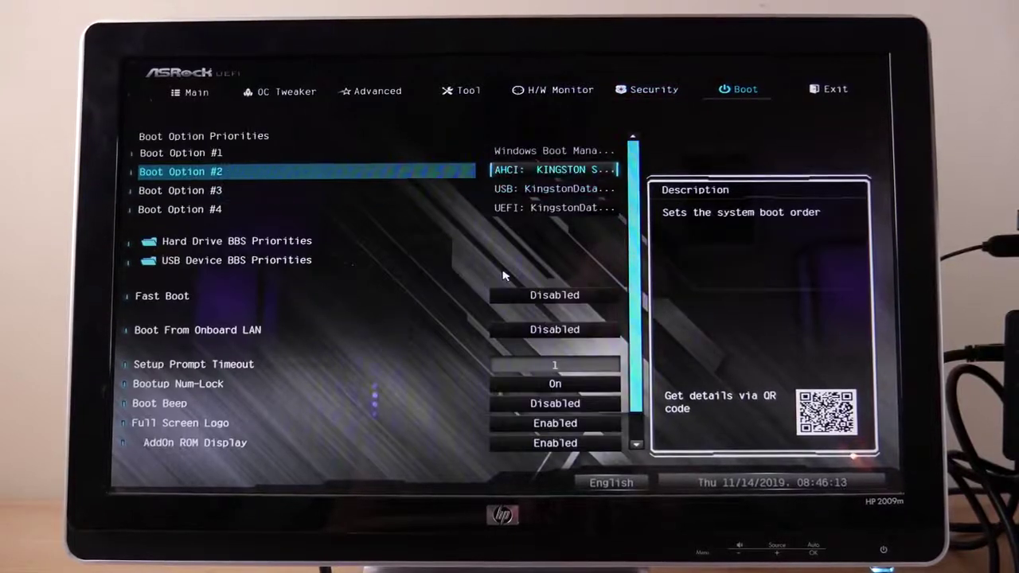
key(Up)
key(Return)
key(Down)
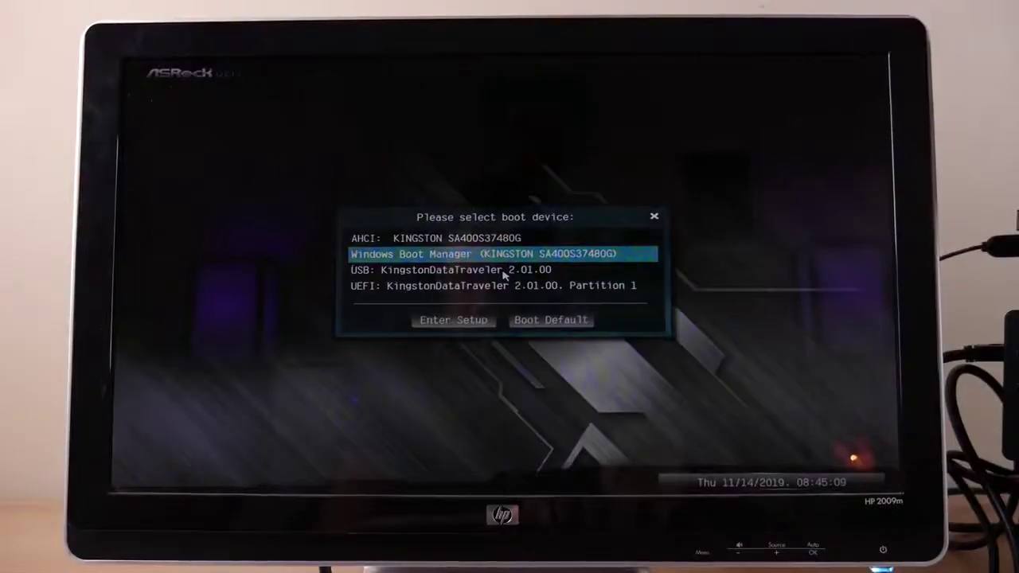
Select UEFI: KingstonDataTraveler 2.01.00, Partition 1 as the boot device.
key(Down)
key(Down)
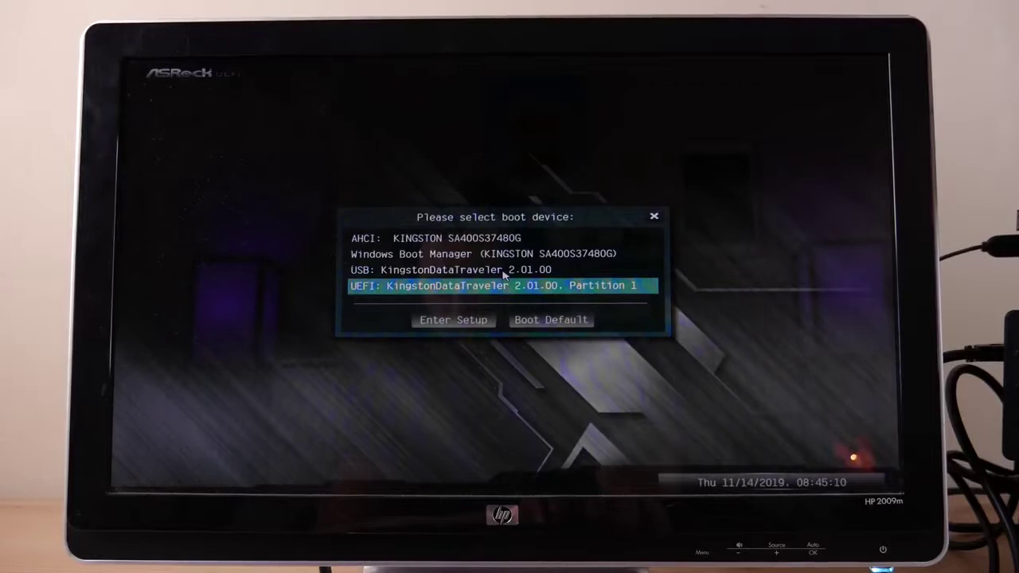
key(Down)
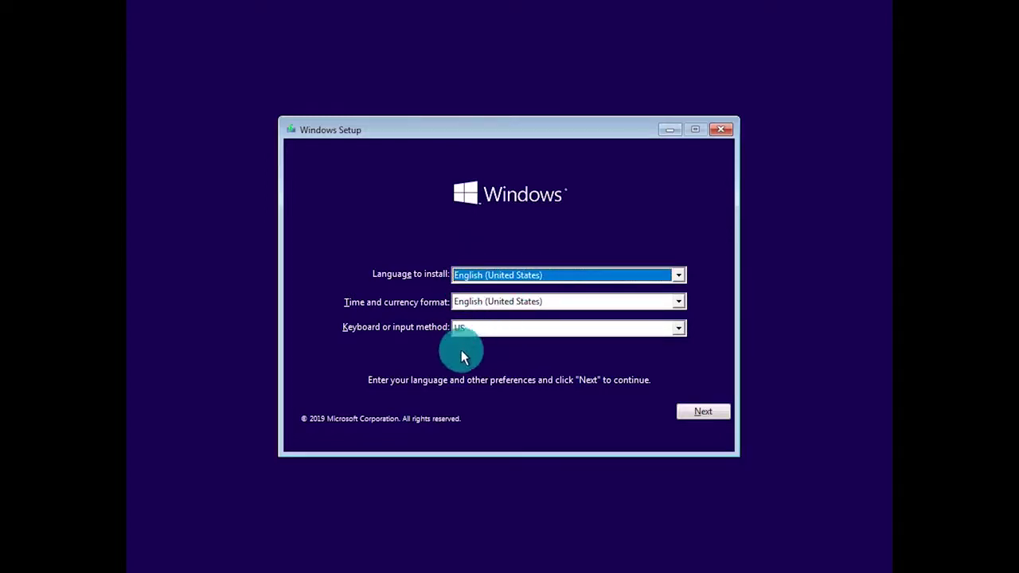
Start the Windows installation with the default language and keyboard settings, continuing without a product key.
click(704, 417)
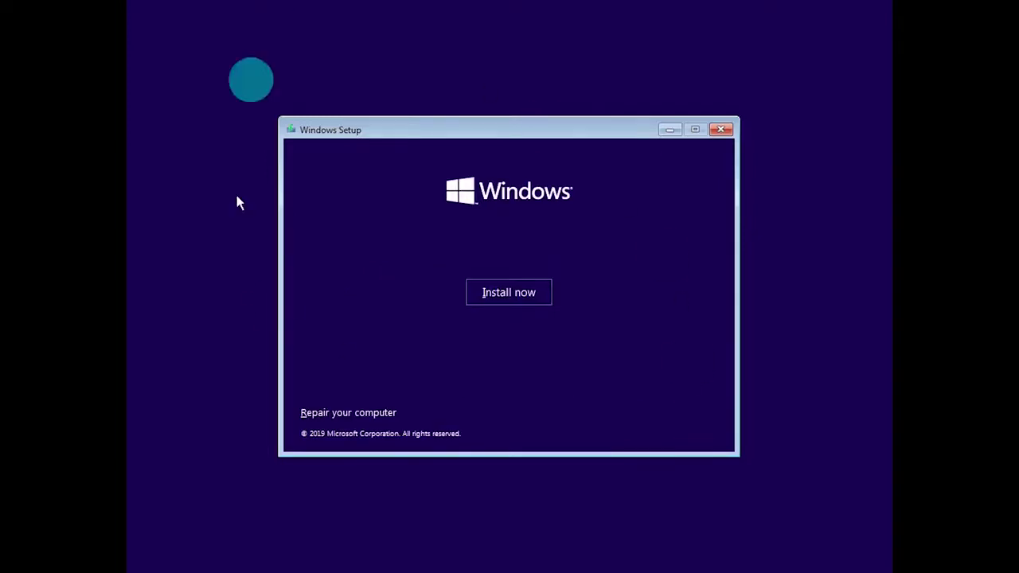
click(511, 295)
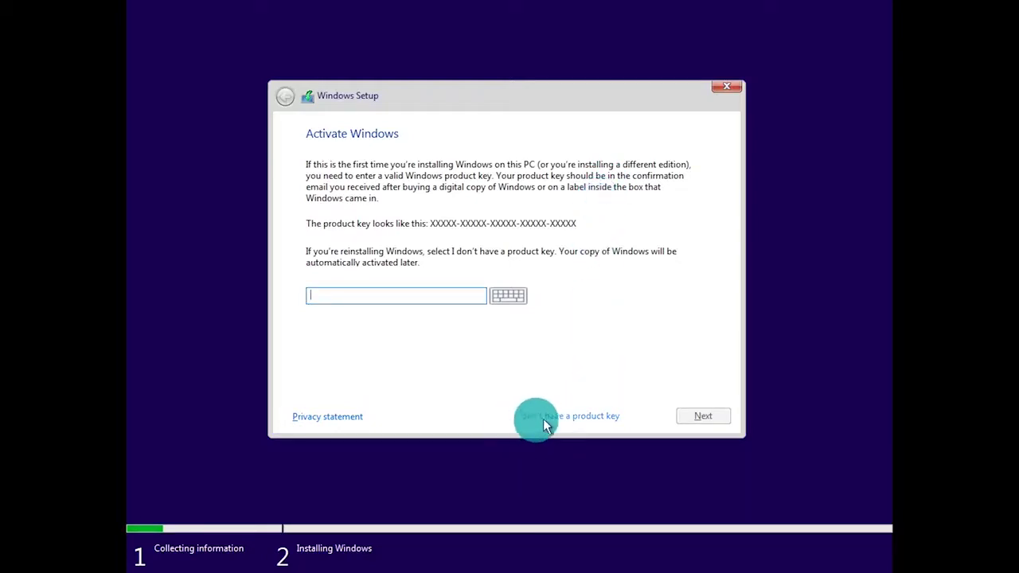
click(589, 415)
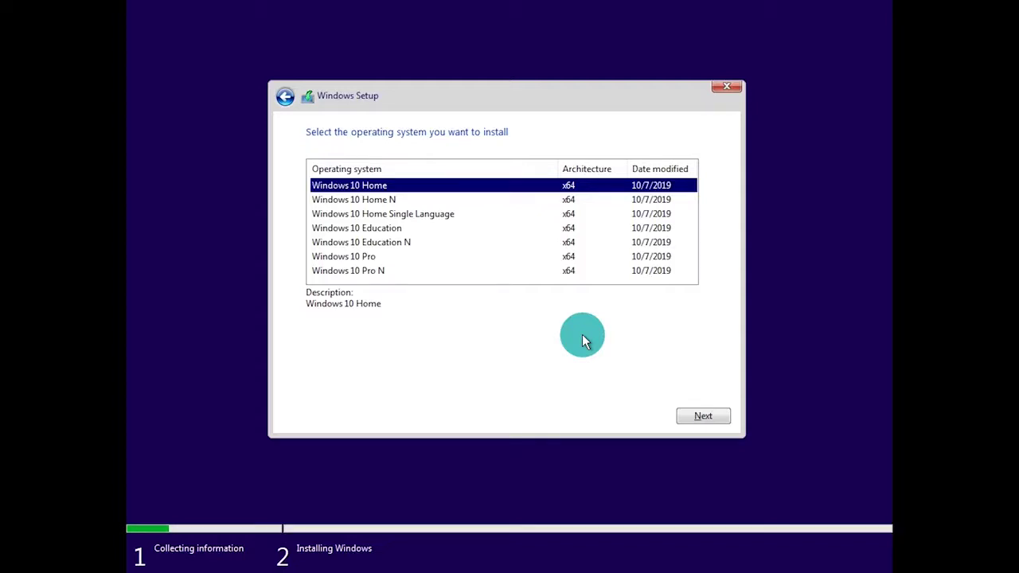
Choose Windows 10 Pro as the operating system to install and accept the license terms.
click(332, 258)
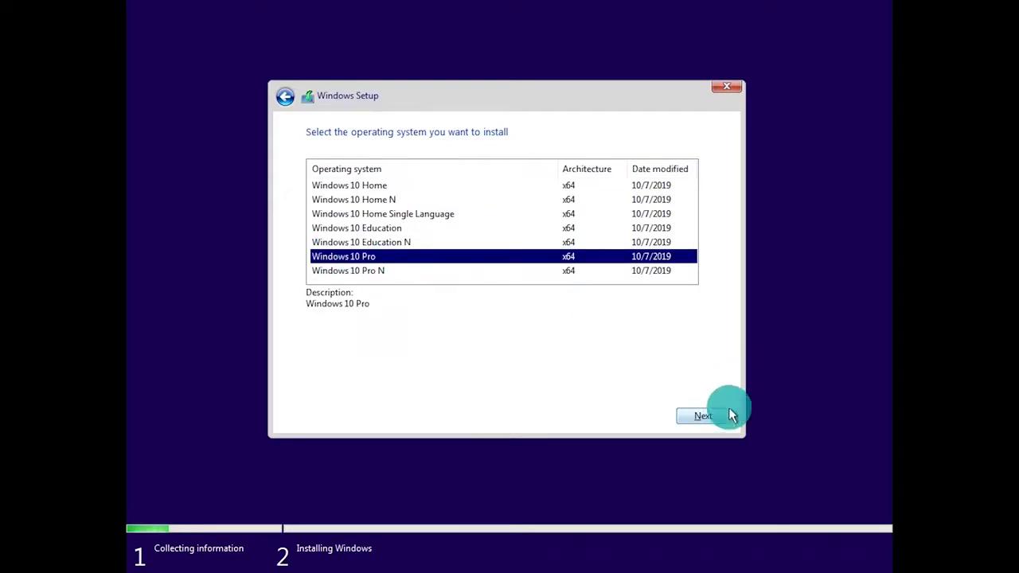
click(701, 416)
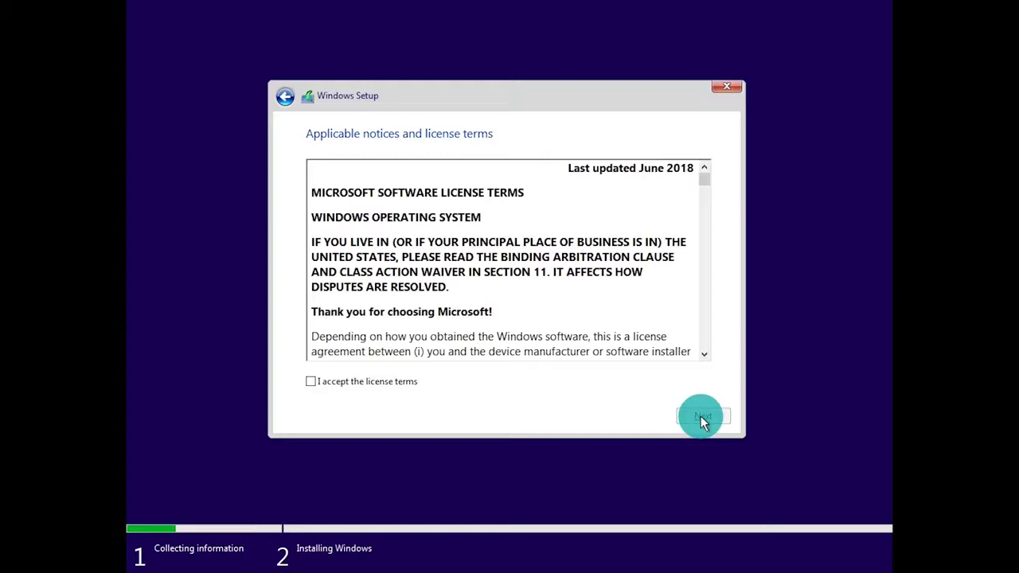
click(310, 382)
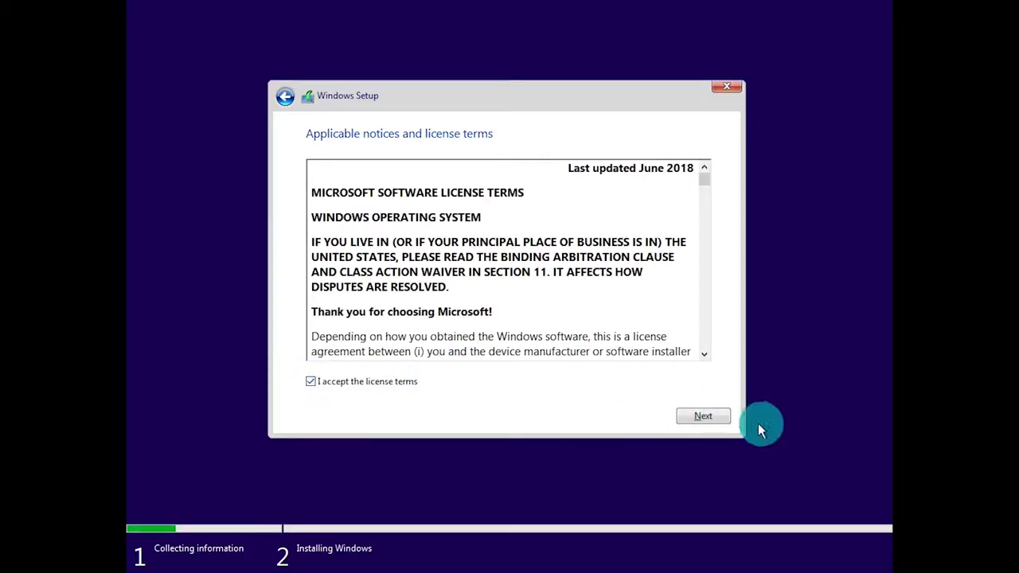
click(691, 417)
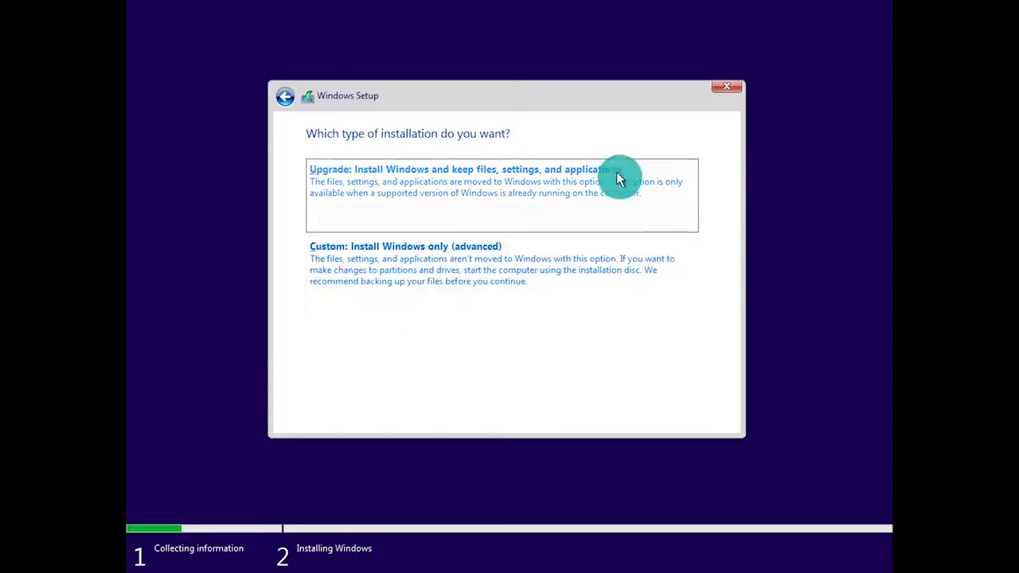
Choose the custom Windows-only installation and delete the System Reserved partition on Drive 0.
click(400, 283)
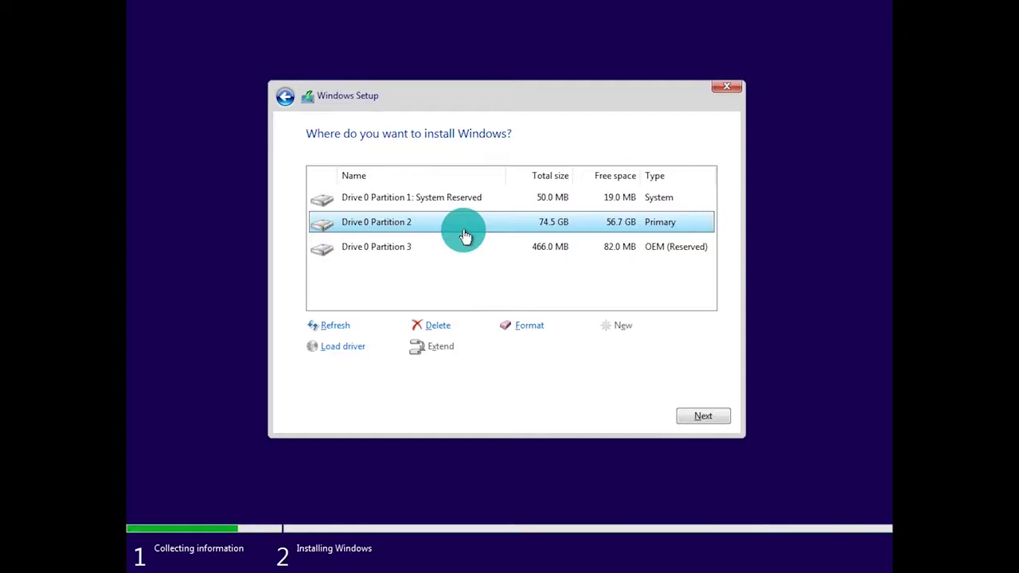
click(383, 199)
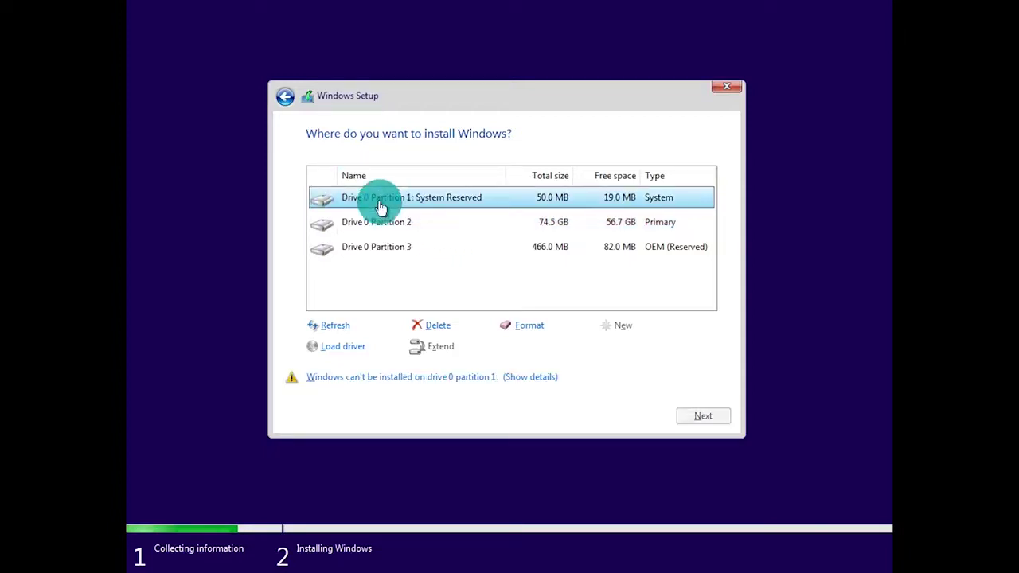
click(436, 326)
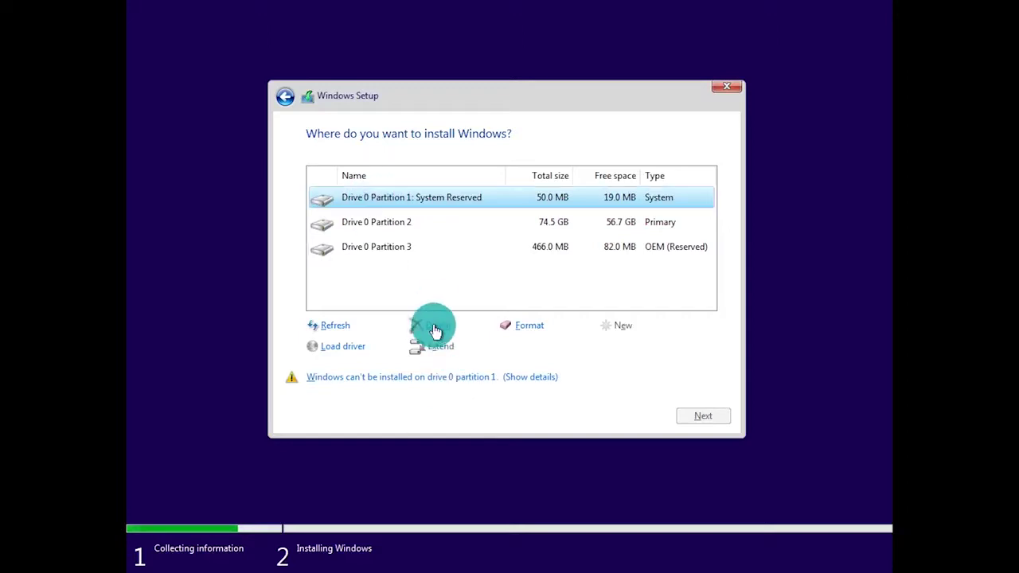
click(601, 347)
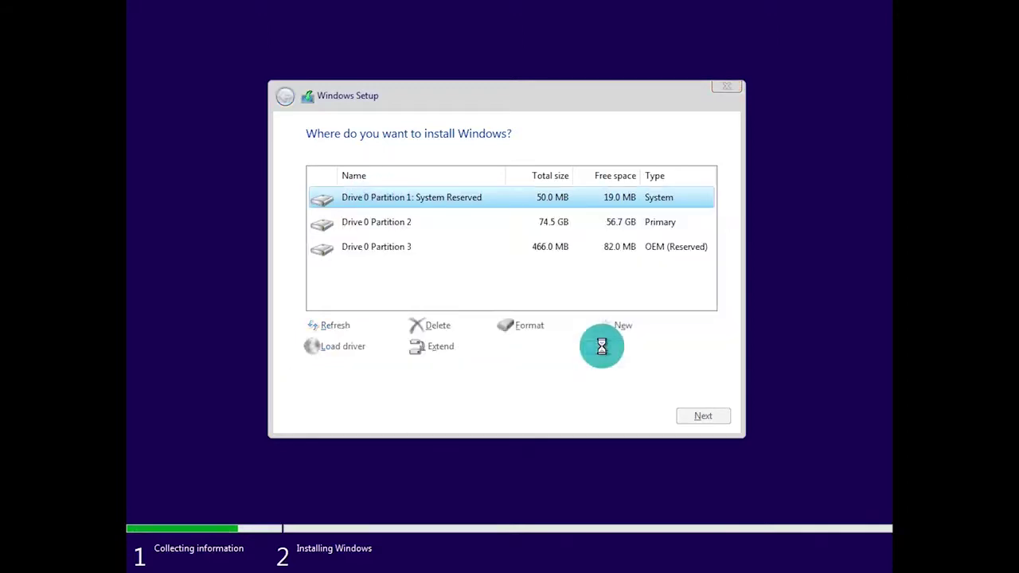
Delete the 74.5 GB primary partition and the 466 MB OEM (Reserved) partition on Drive 0.
click(393, 233)
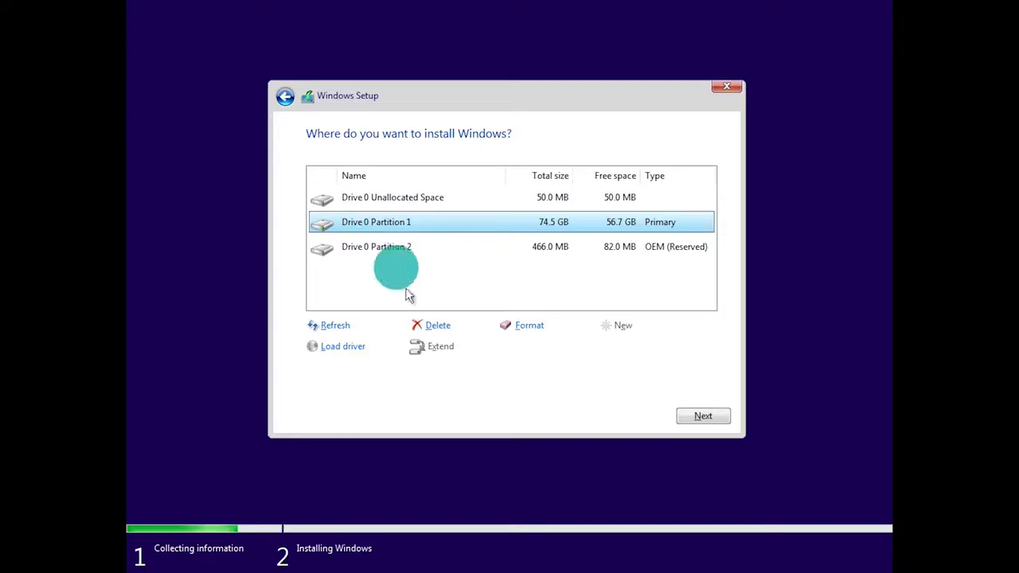
click(437, 326)
click(611, 346)
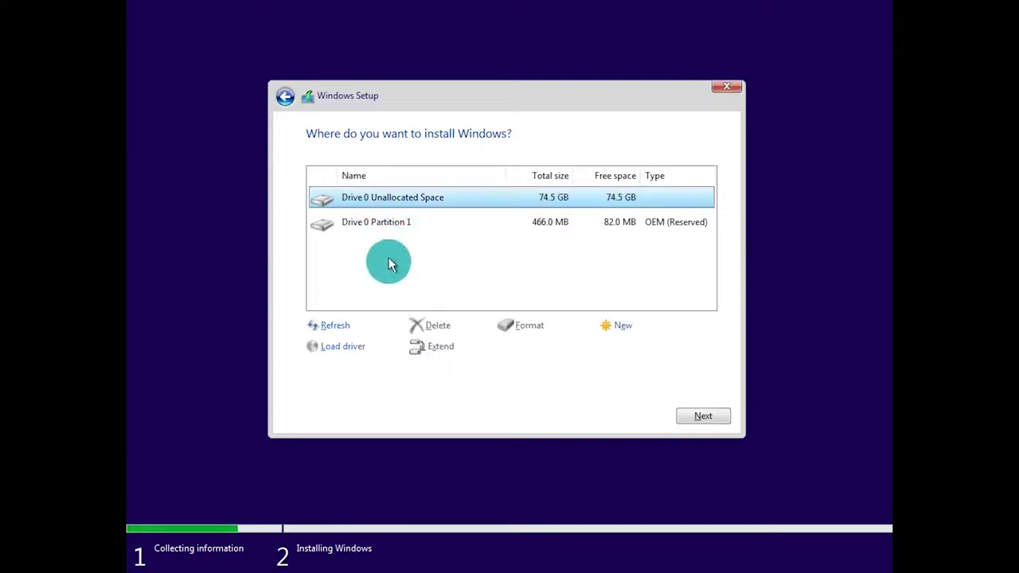
click(382, 226)
click(440, 328)
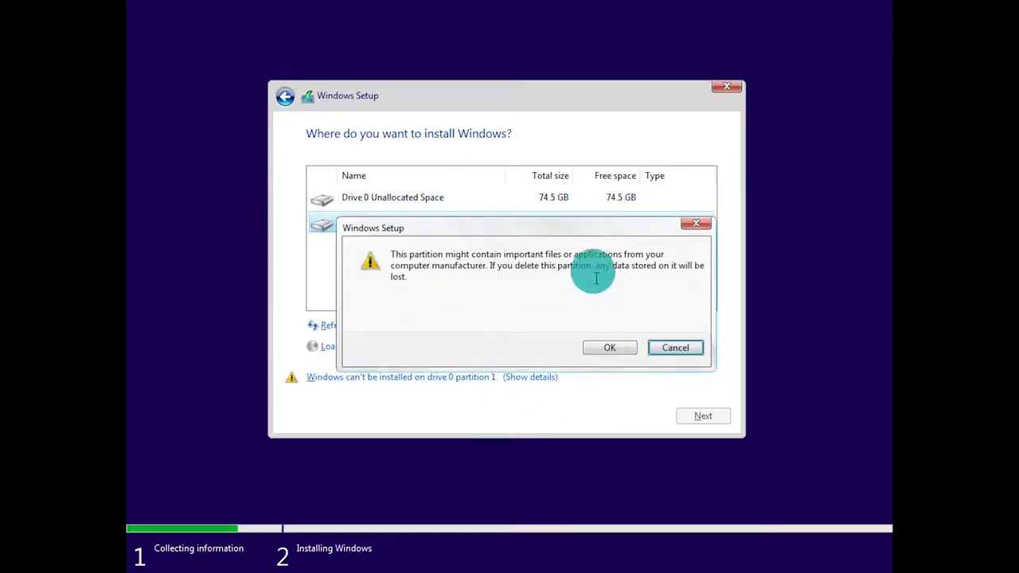
click(615, 348)
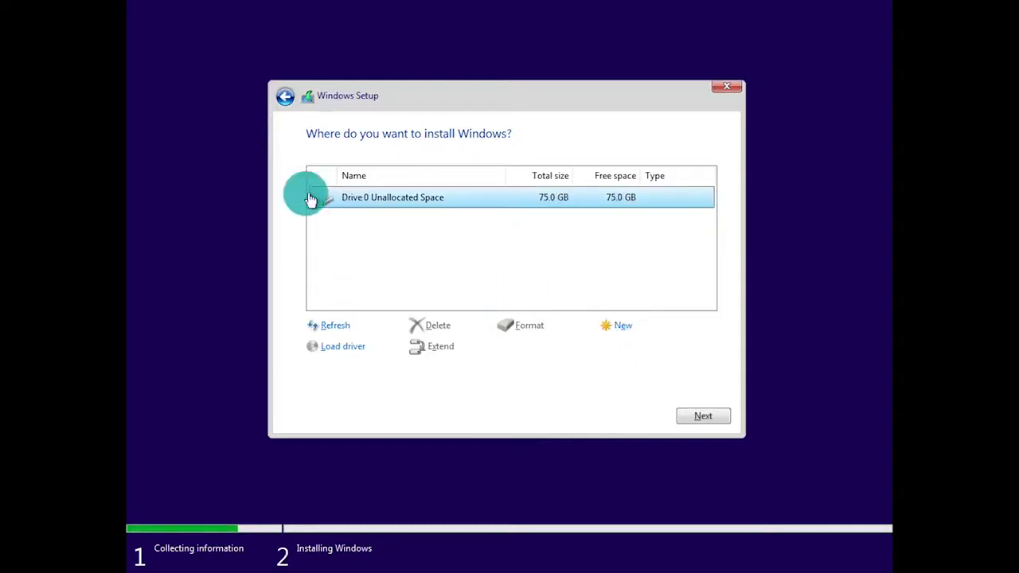